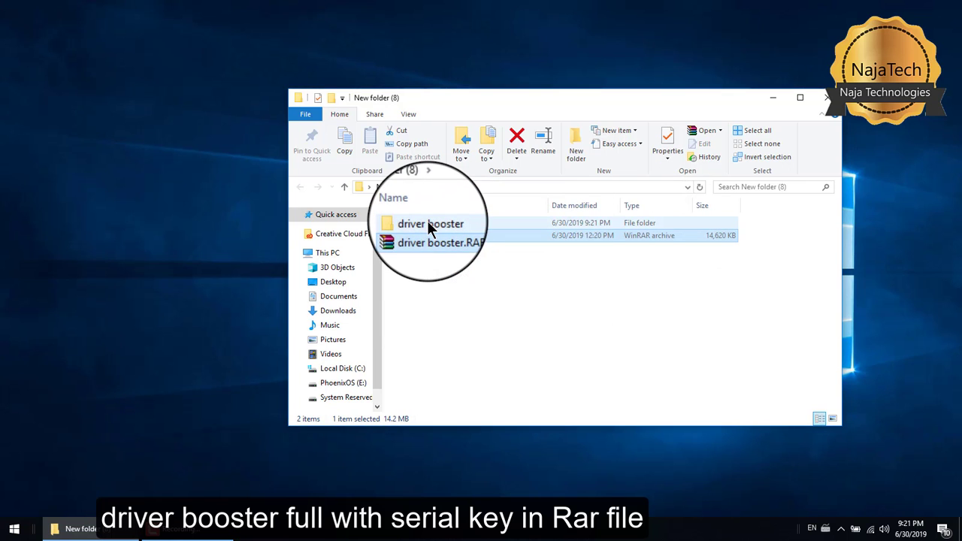
Launch the Driver Booster 3.4 installer from the driver booster folder and accept the default installation
double_click(429, 223)
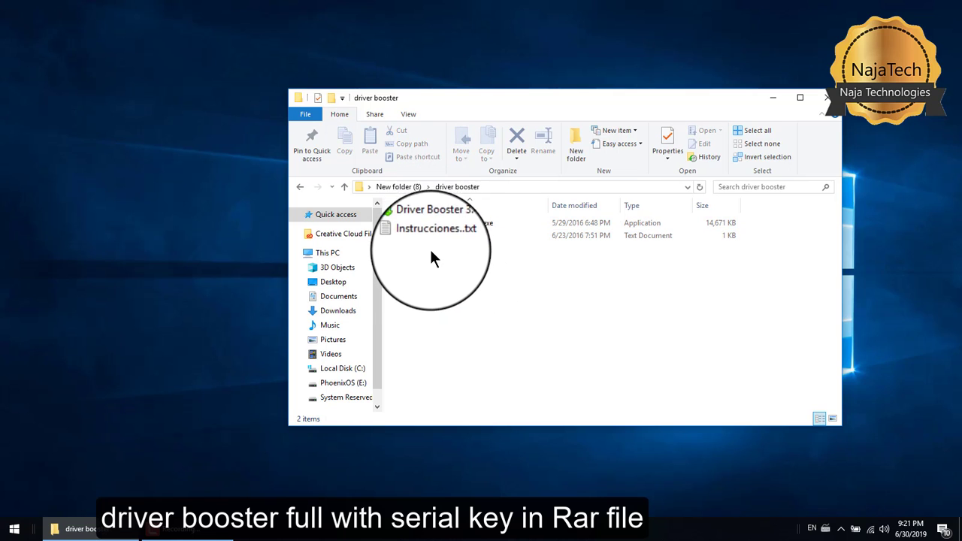
right_click(429, 222)
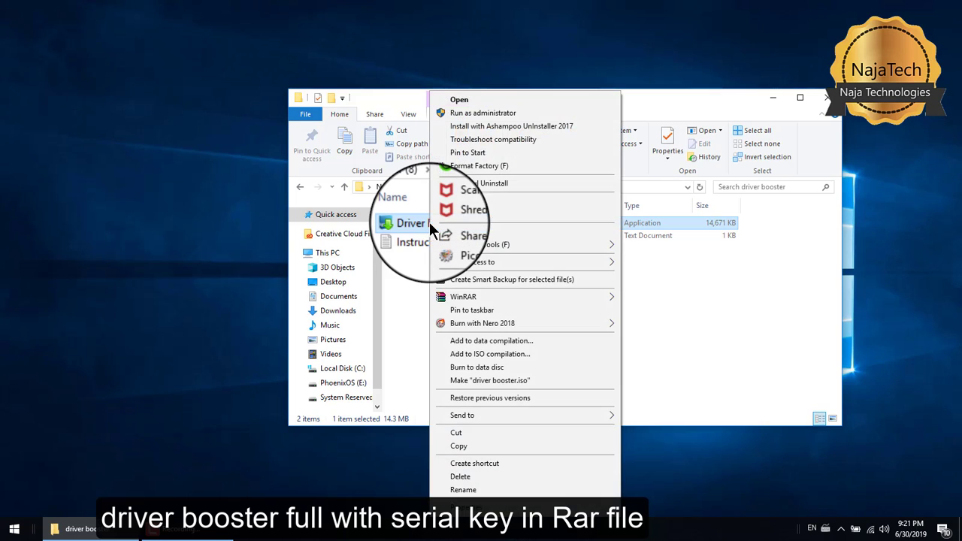
click(468, 170)
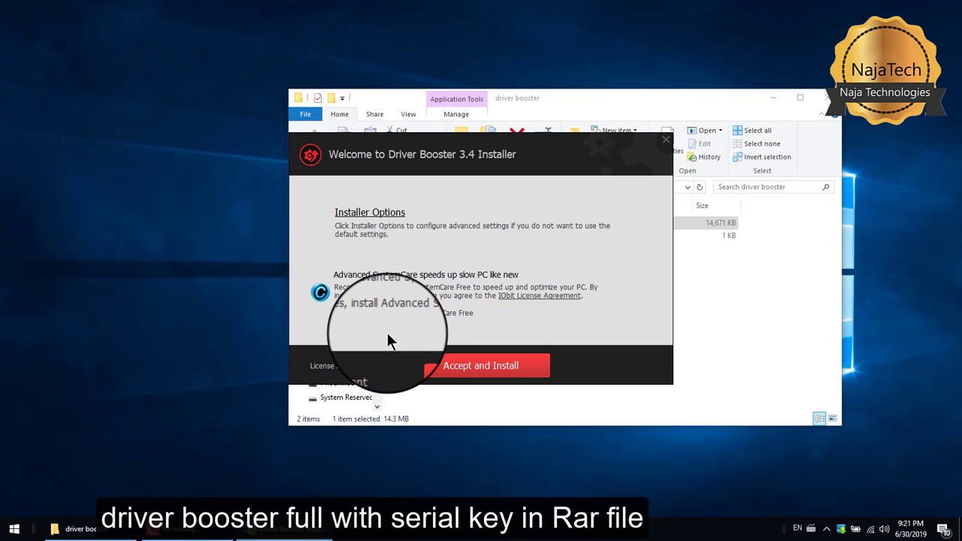
click(469, 366)
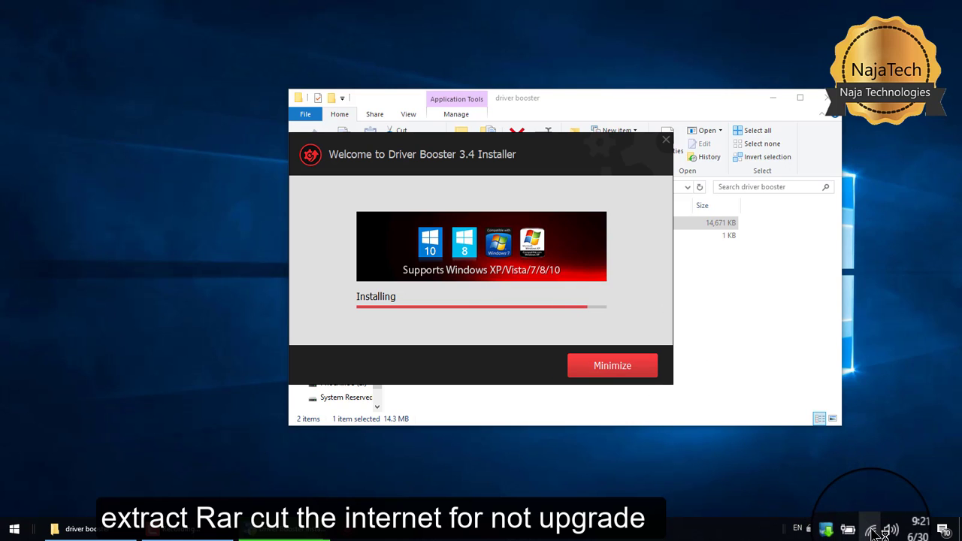
Turn on airplane mode to cut the computer's internet connection
click(873, 531)
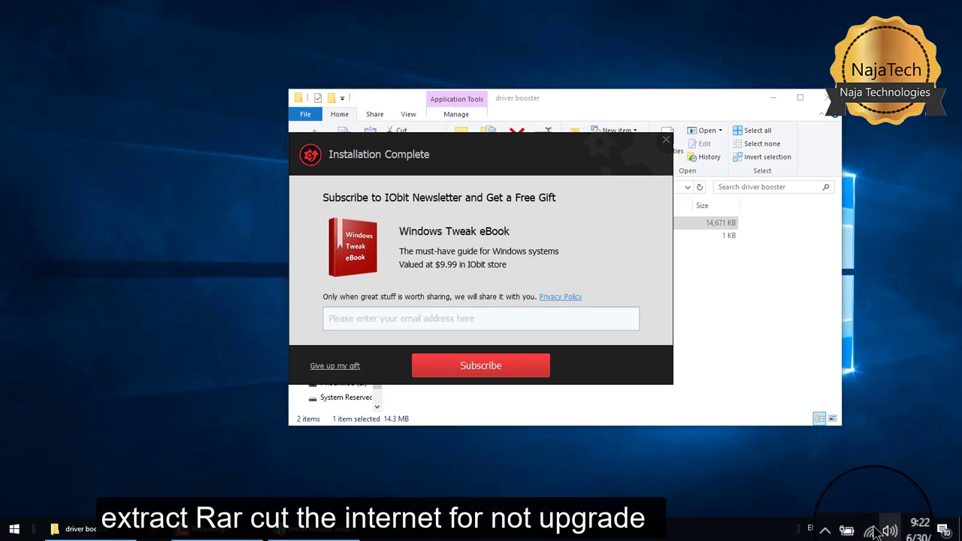
click(875, 531)
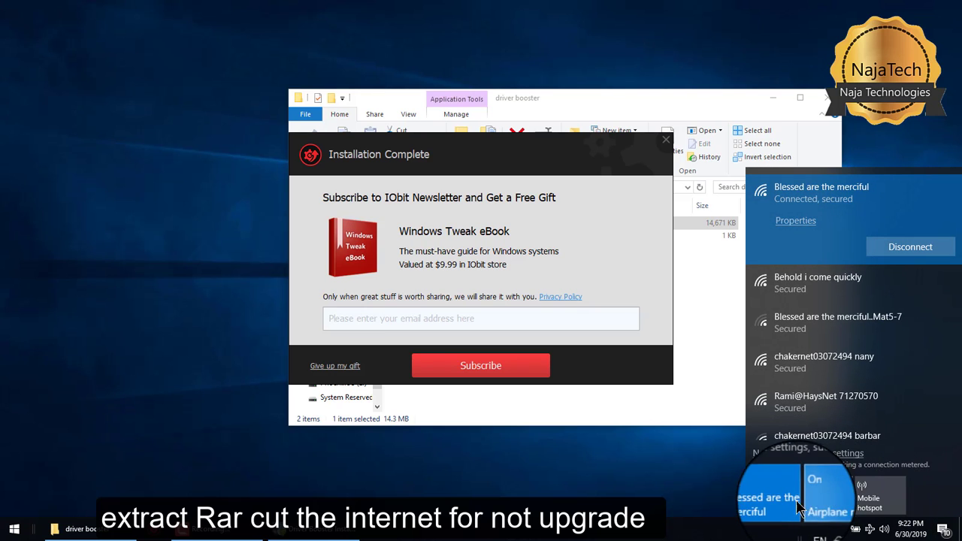
click(801, 510)
click(679, 481)
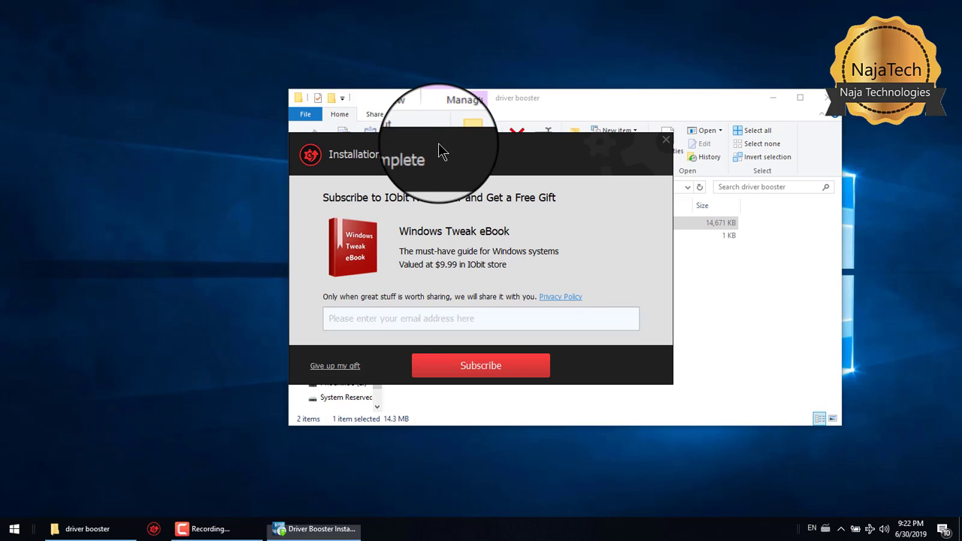
Decline the newsletter gift, run Driver Booster from the finished installer and dismiss the network device repair offer
drag(438, 154, 499, 142)
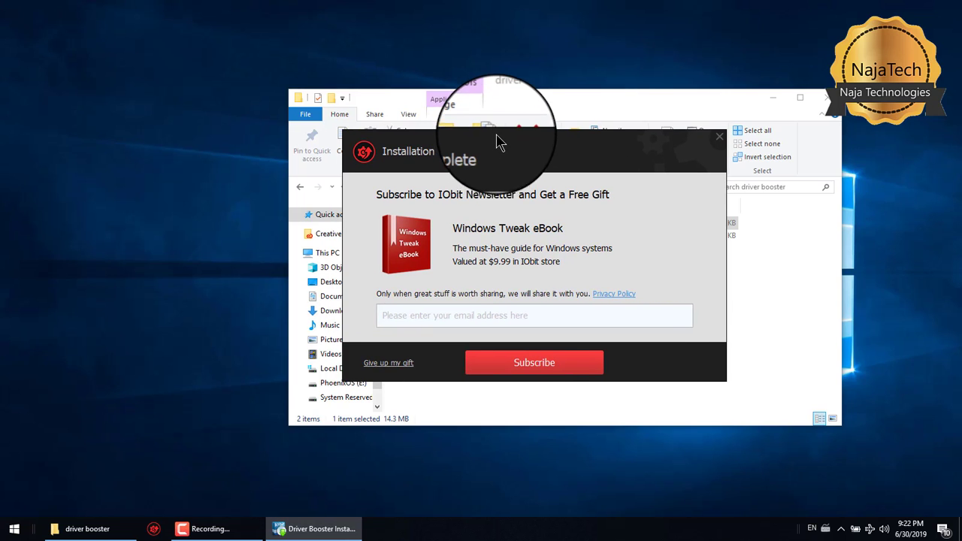
click(391, 359)
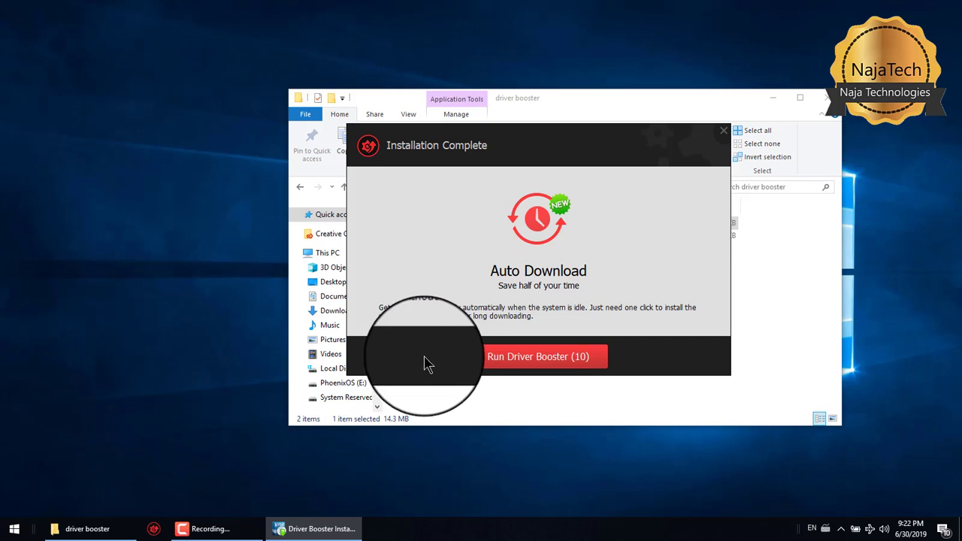
click(534, 360)
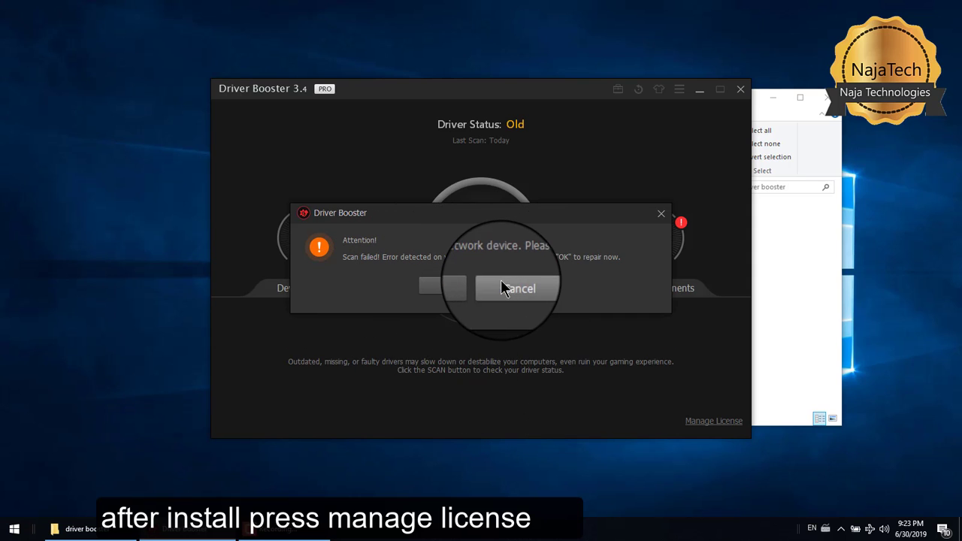
click(518, 289)
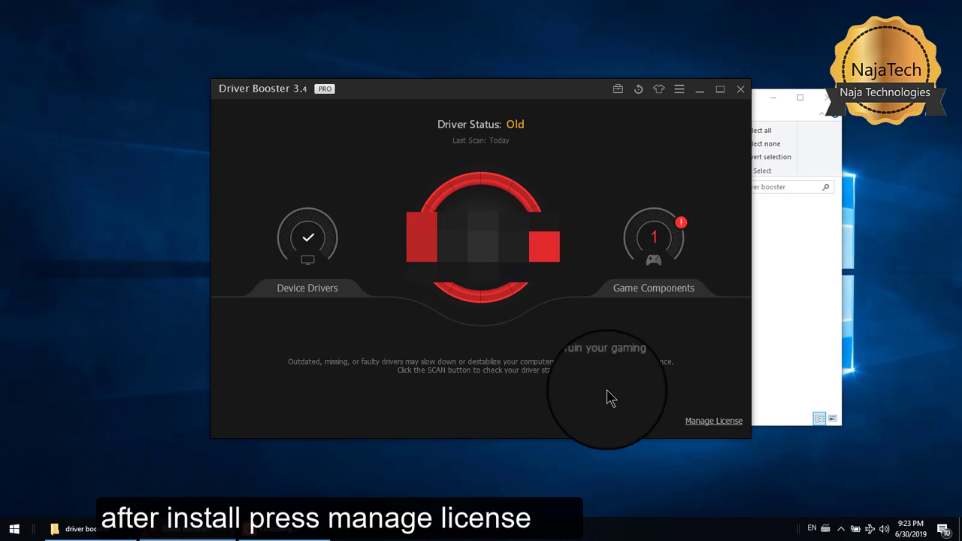
Bring up the License Manager and cancel saving the license as a text file
click(706, 423)
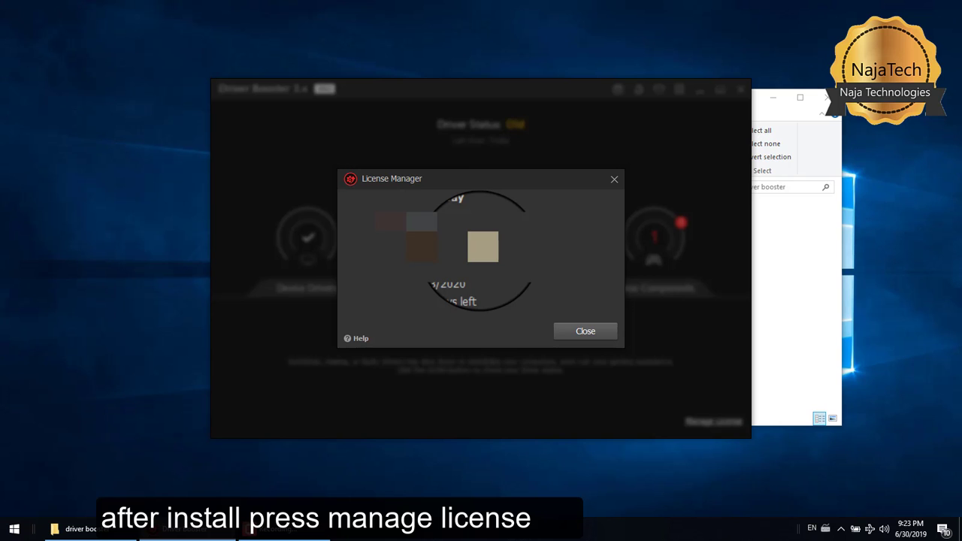
click(478, 251)
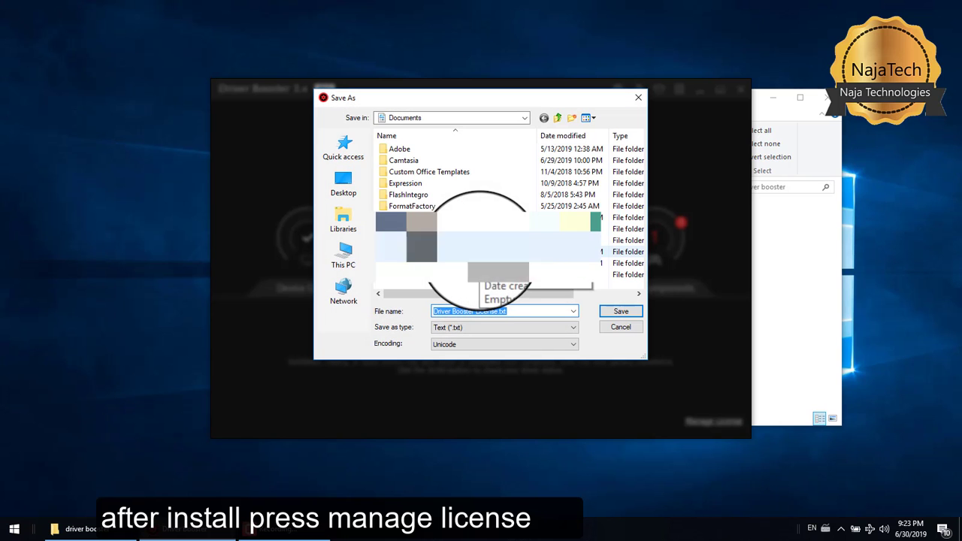
click(615, 328)
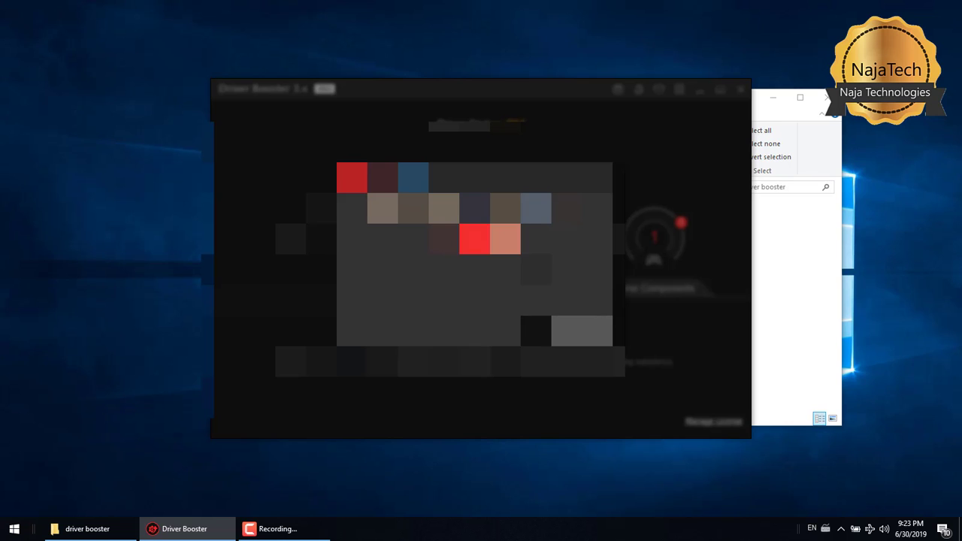
Open Instrucciones..txt from the driver booster folder to get the serial key, and minimize the text file
click(798, 308)
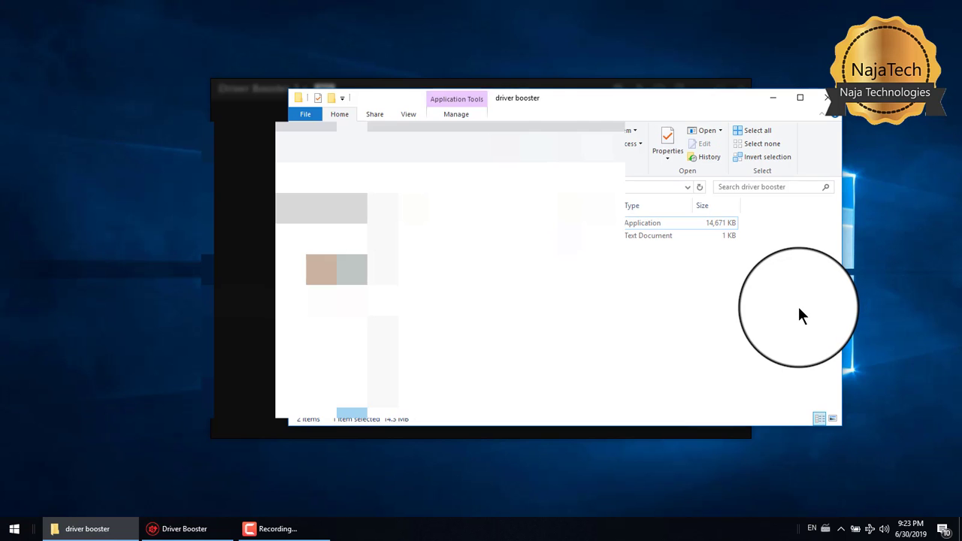
double_click(451, 236)
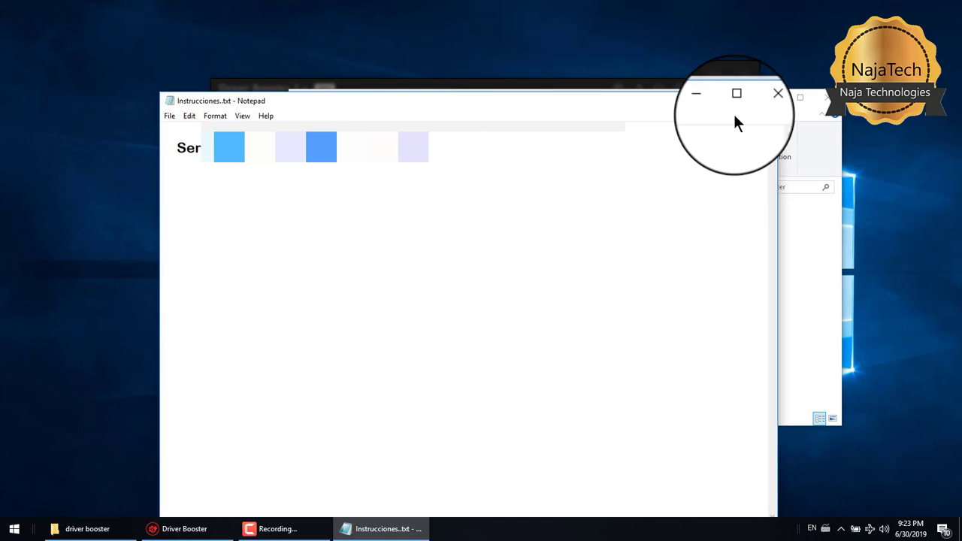
click(707, 101)
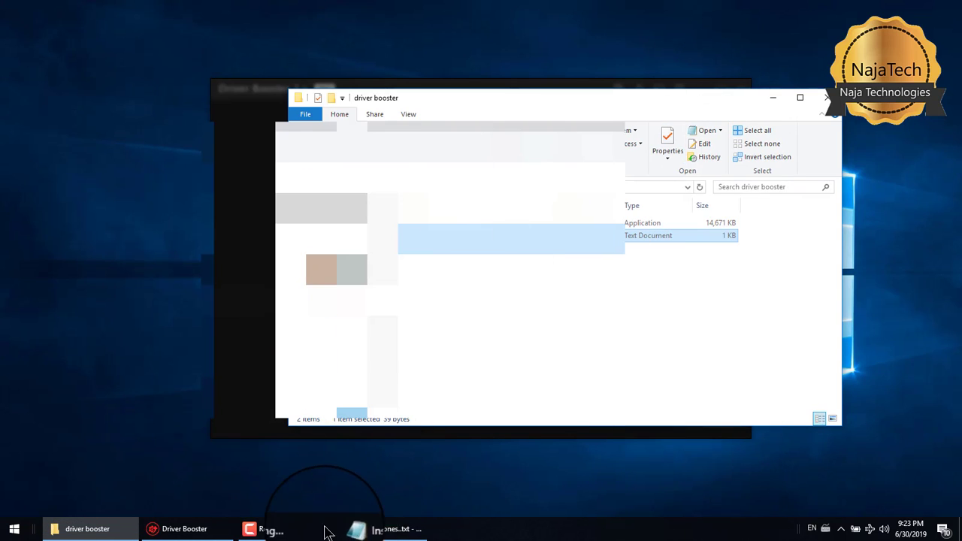
Paste the license code into Driver Booster's License Manager and activate it
click(215, 528)
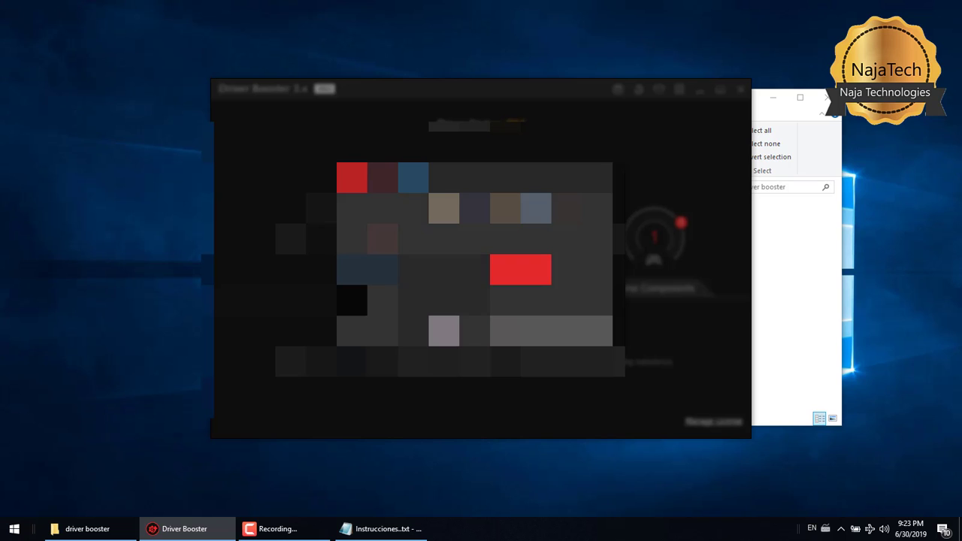
click(406, 300)
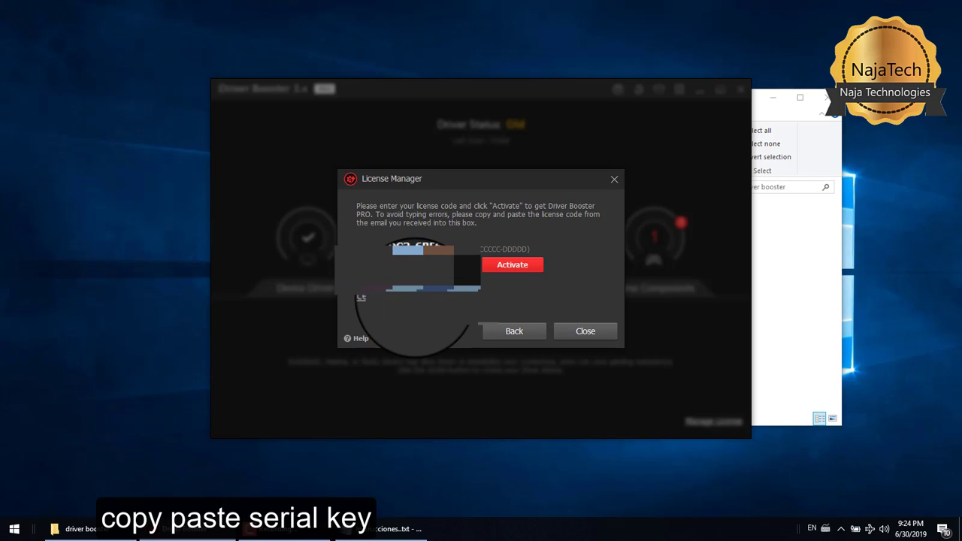
click(502, 268)
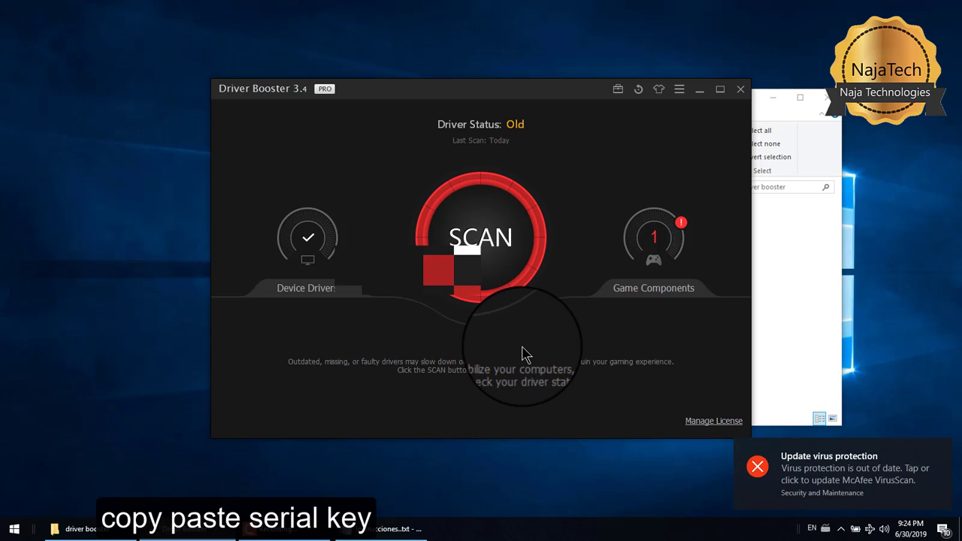
Turn off airplane mode to restore the Wi-Fi connection and scan the computer for outdated drivers
click(478, 236)
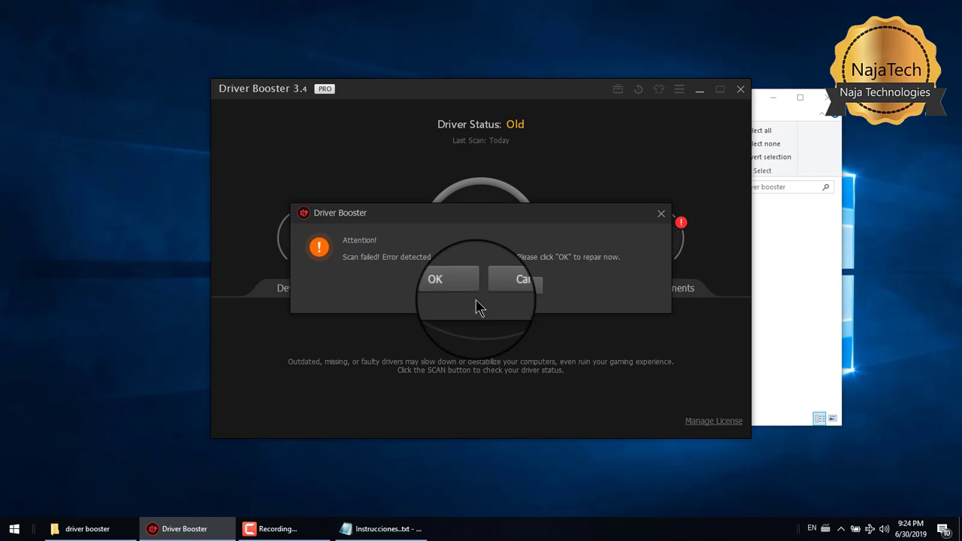
click(512, 284)
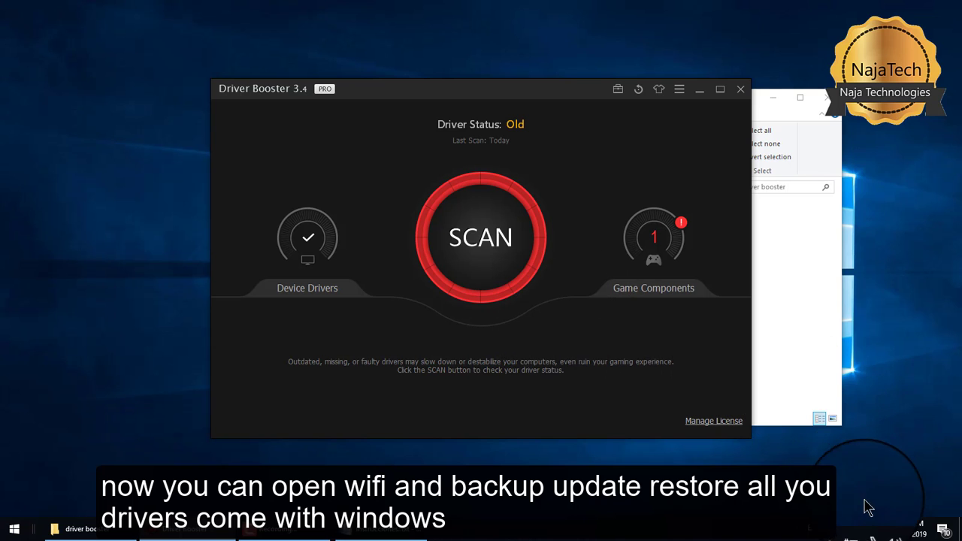
click(871, 530)
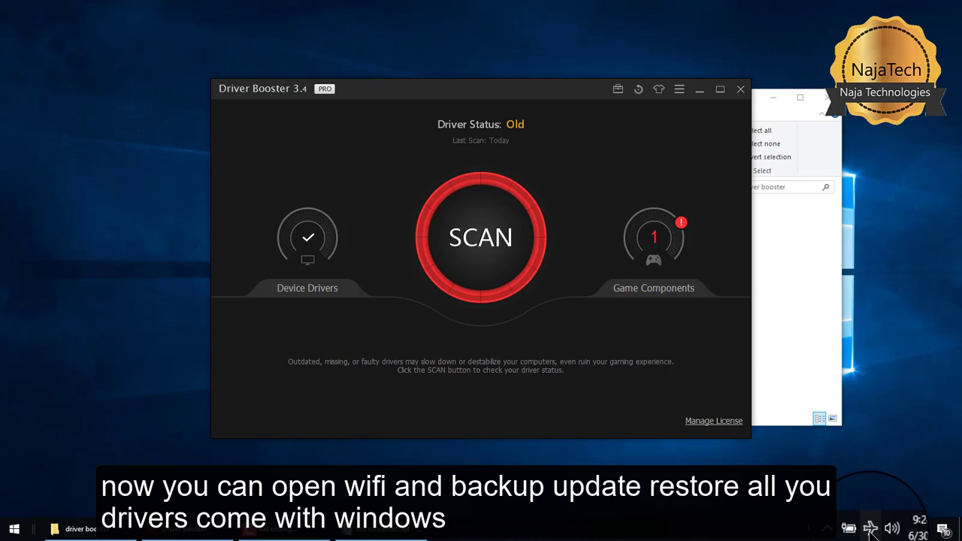
click(822, 510)
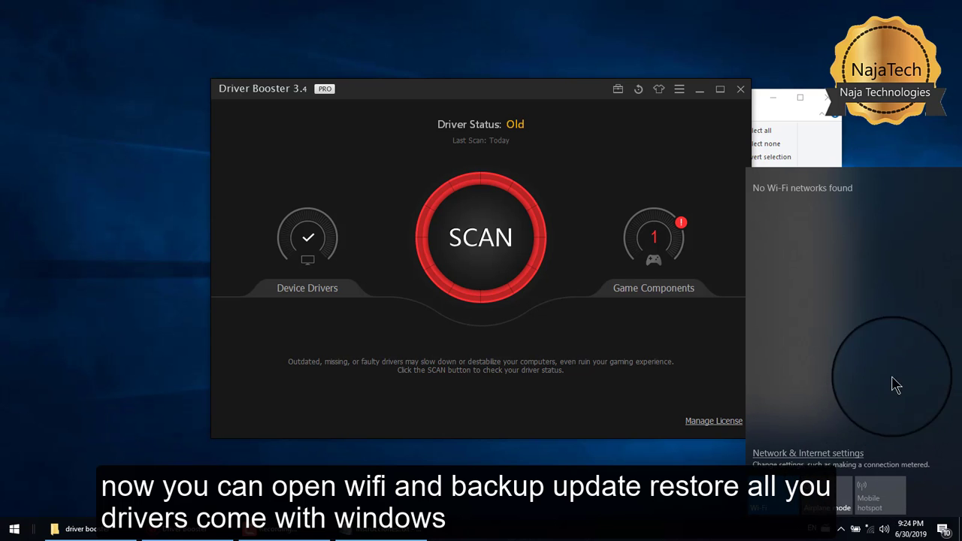
click(876, 172)
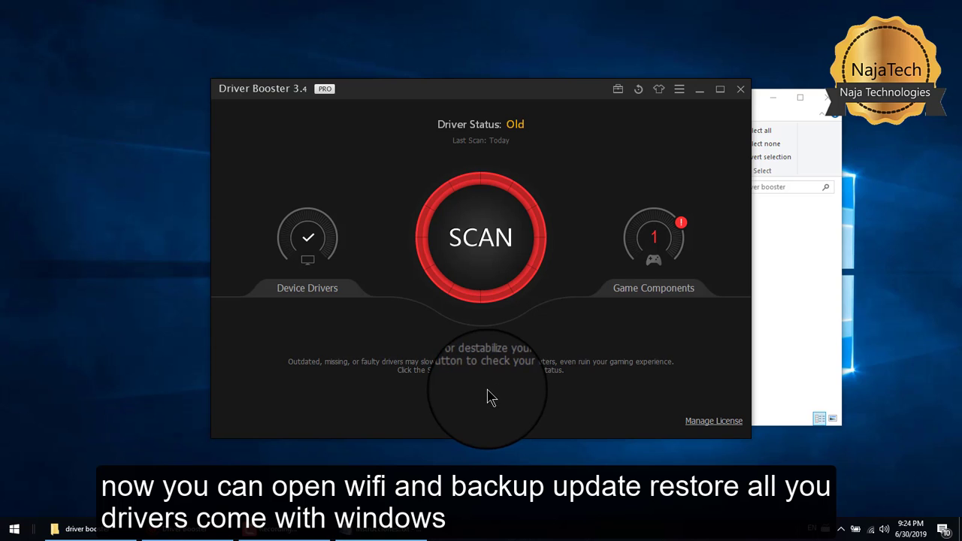
click(477, 255)
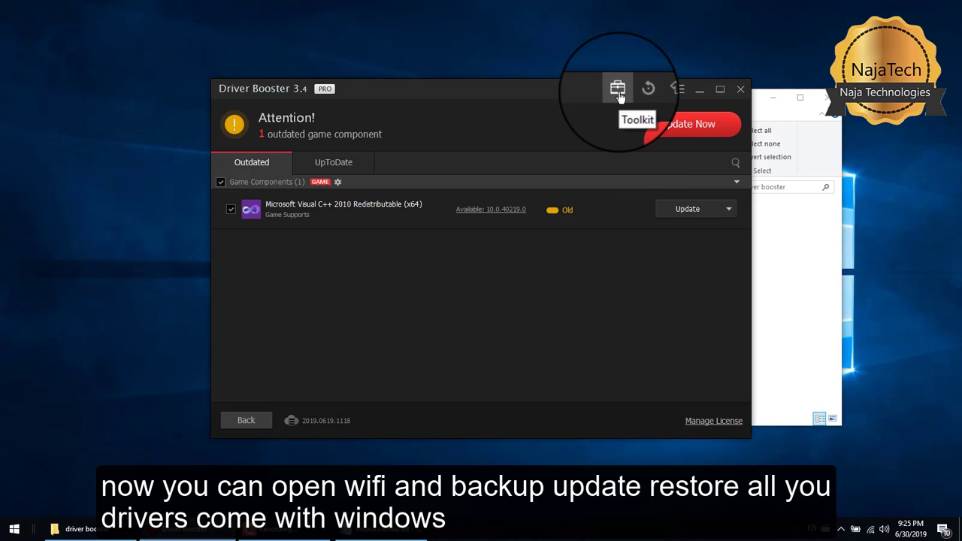
Look through the Toolkit repair tools and the entries of the main menu
click(618, 92)
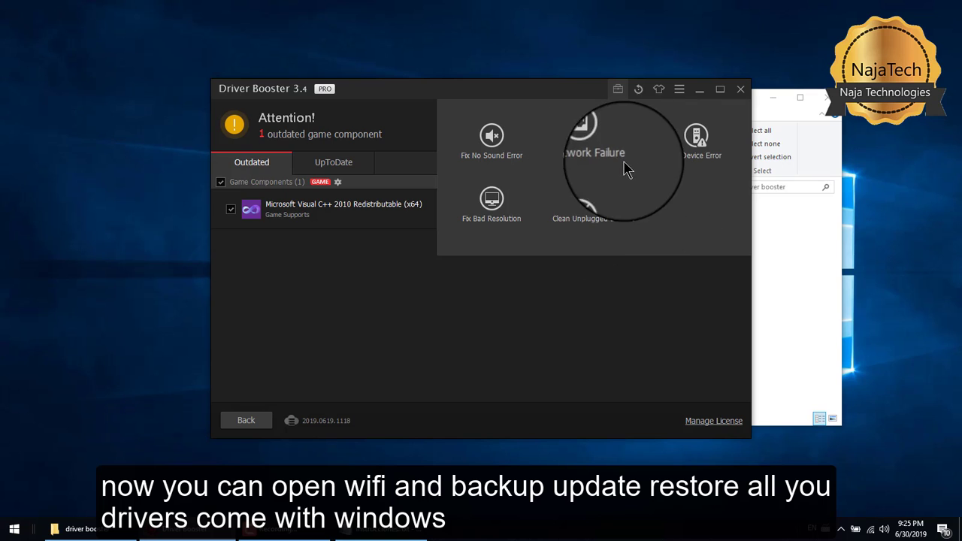
click(618, 90)
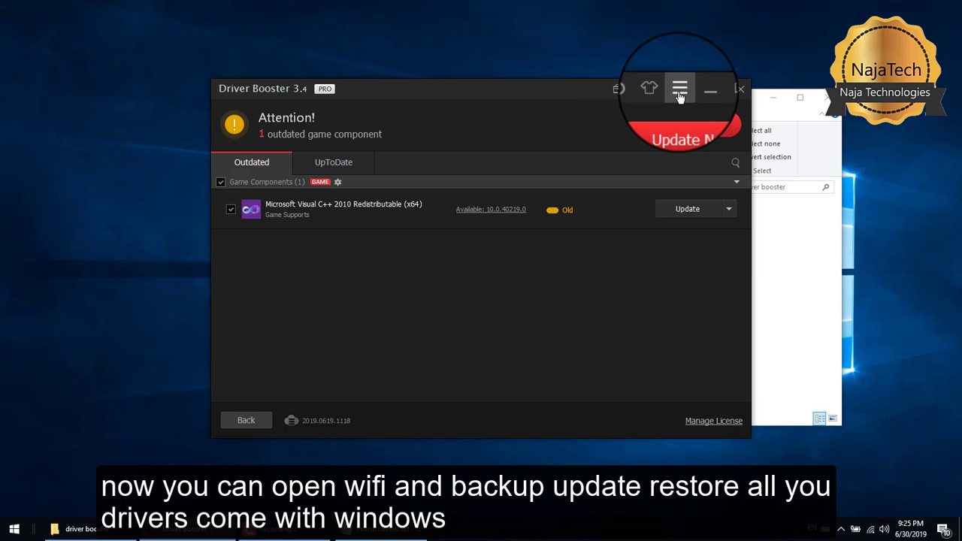
click(680, 91)
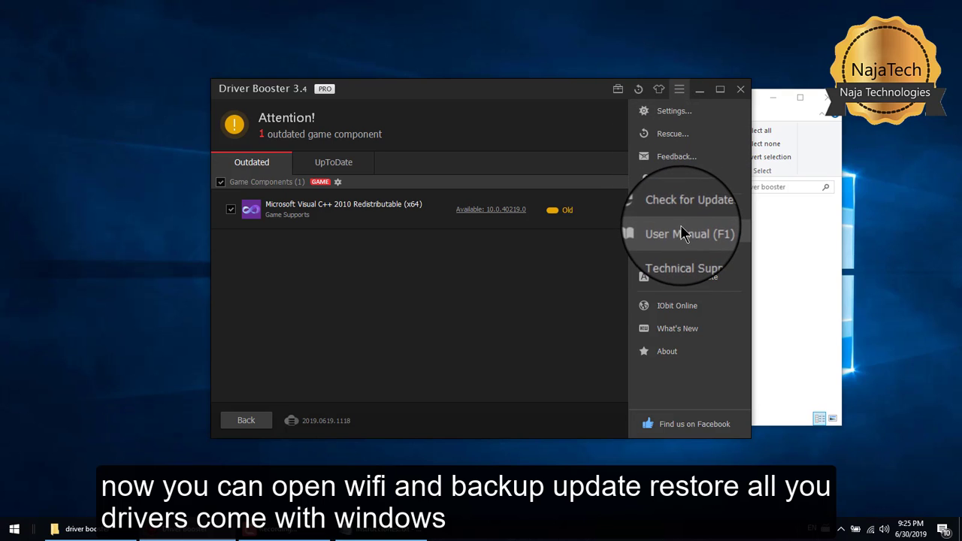
click(580, 368)
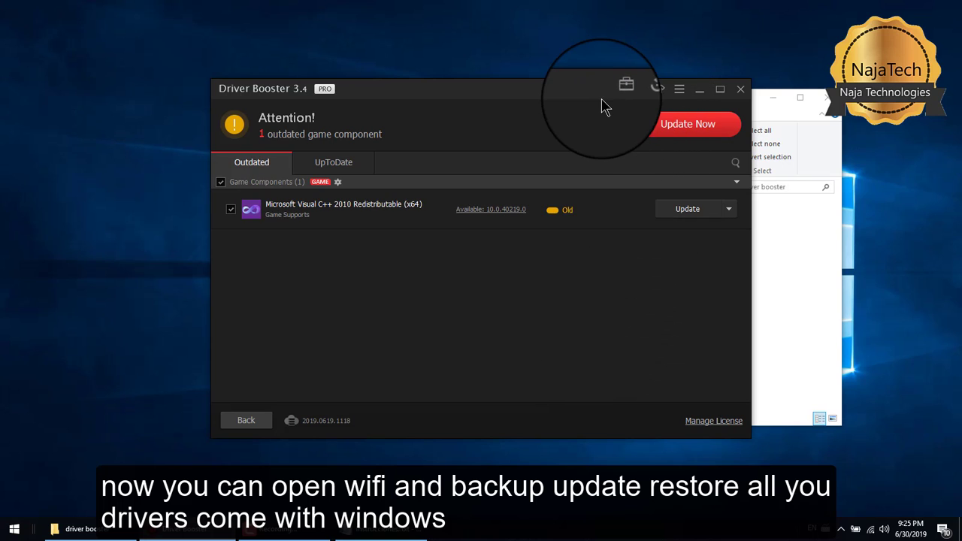
Open the Rescue Center and examine its System Restore and Driver Backups pages
click(640, 90)
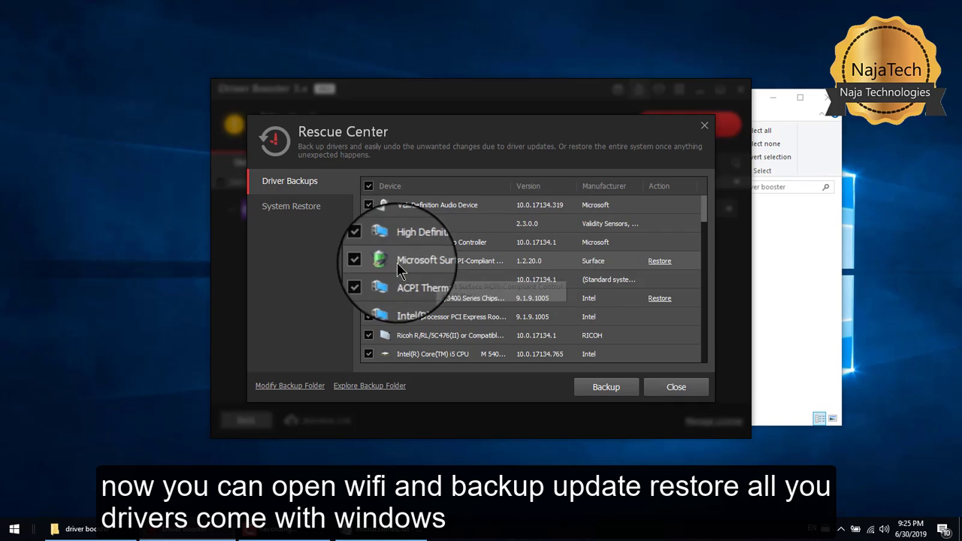
click(291, 211)
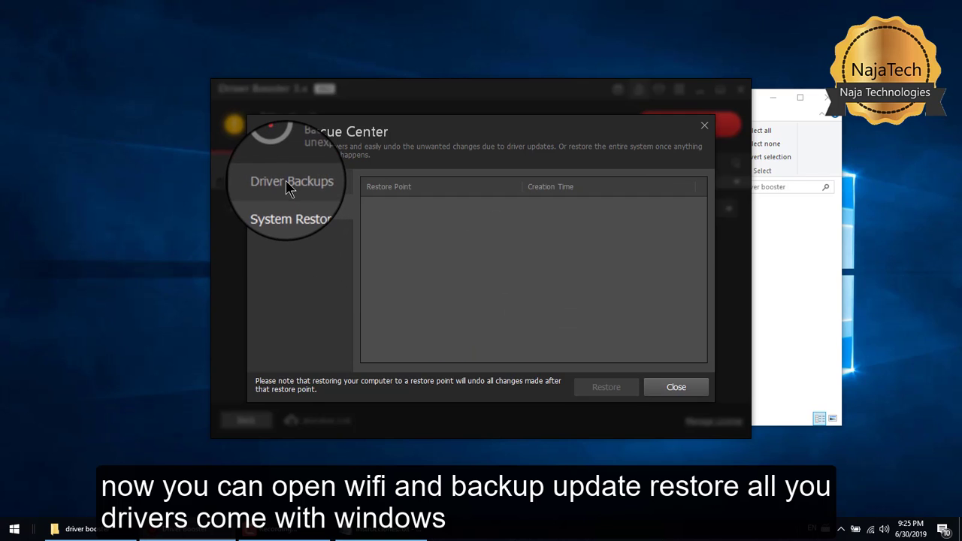
click(288, 187)
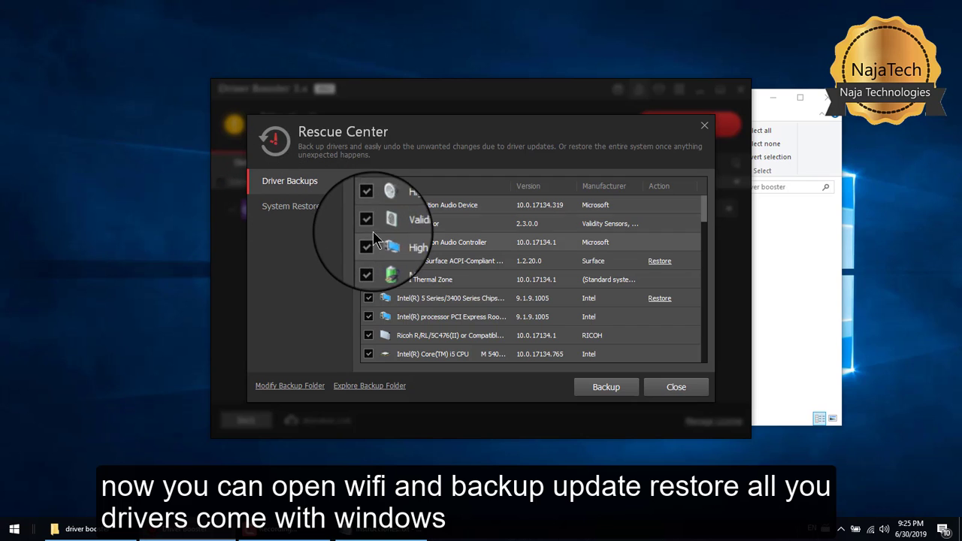
Select only High Definition Audio Device in the driver backup list, check the system restore points and close the Rescue Center
click(370, 187)
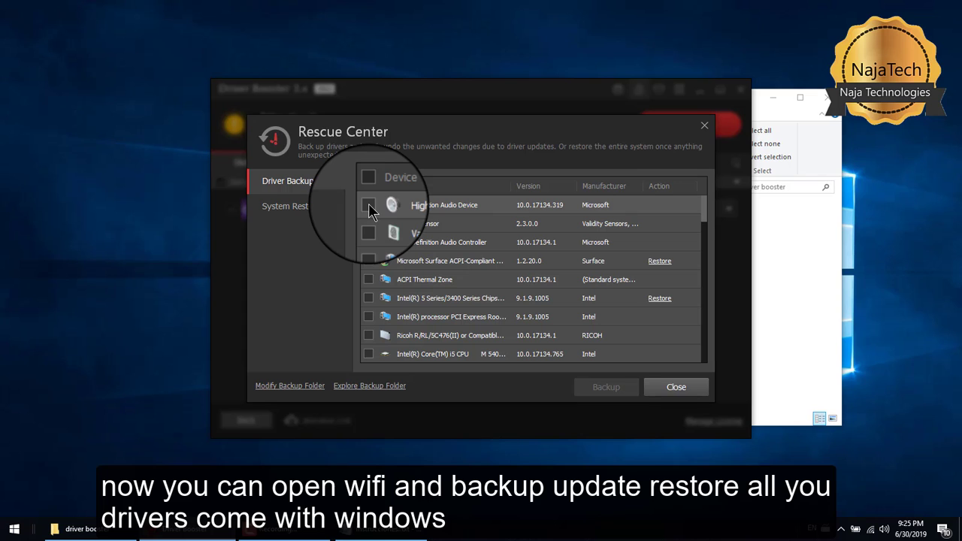
click(368, 205)
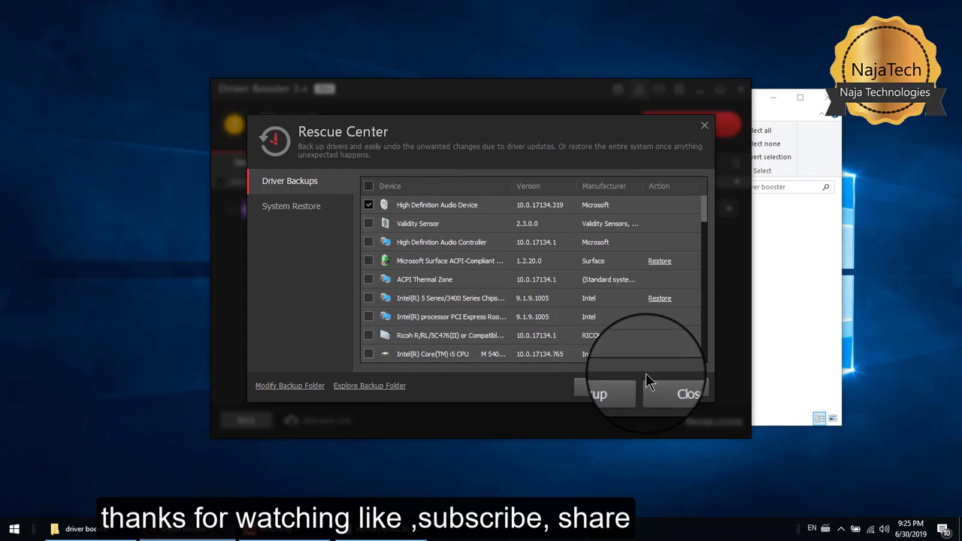
click(277, 208)
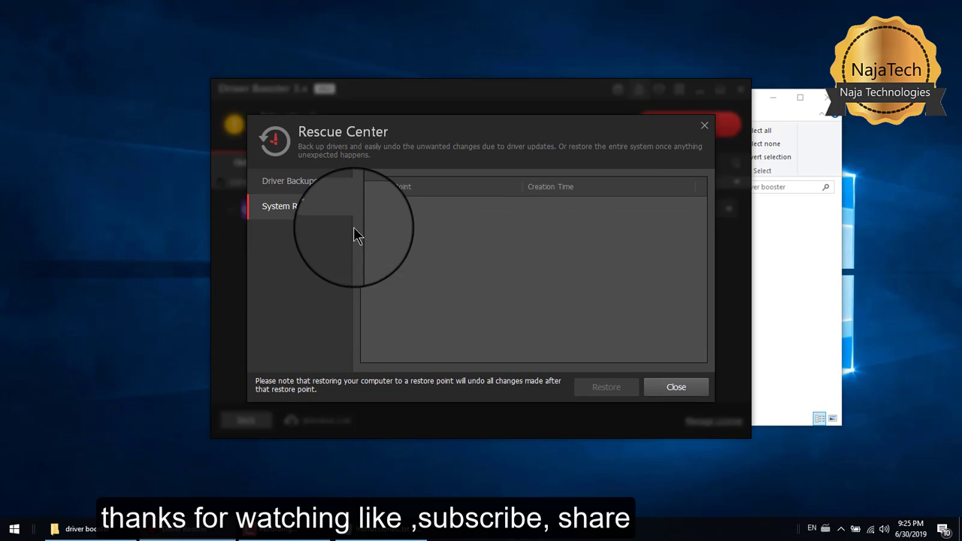
click(659, 387)
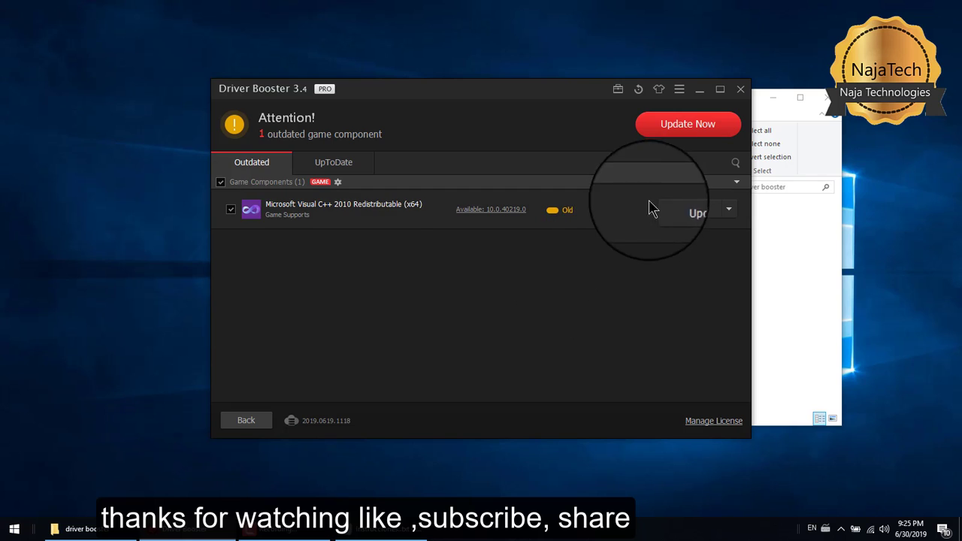
Start updating the outdated Microsoft Visual C++ 2010 Redistributable (x64) component
click(680, 124)
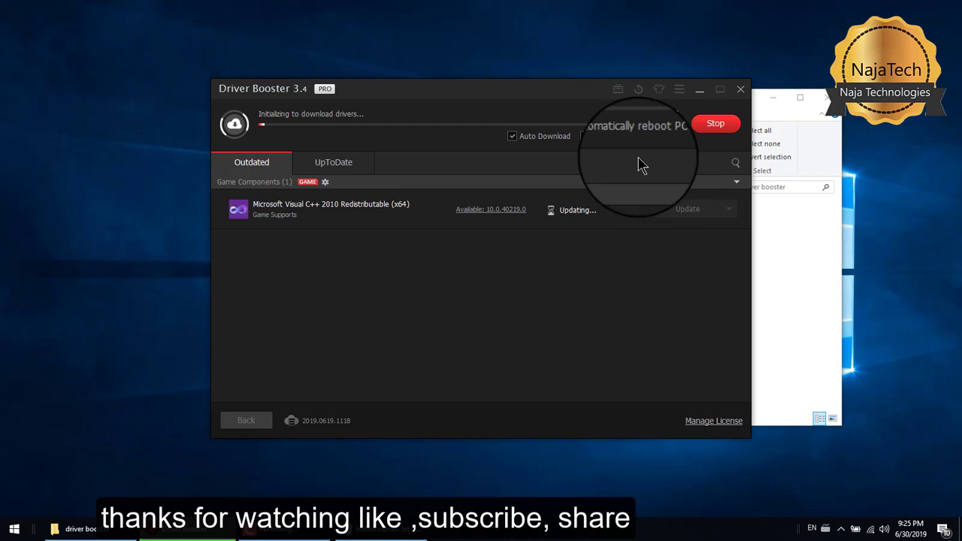